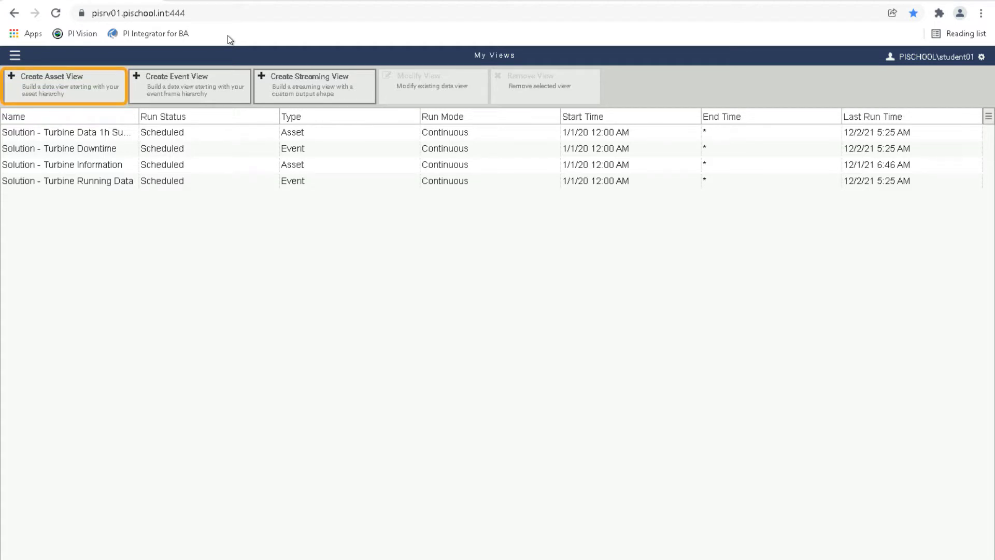
Create a new asset view named 'Turbine Information'.
left_click(104, 97)
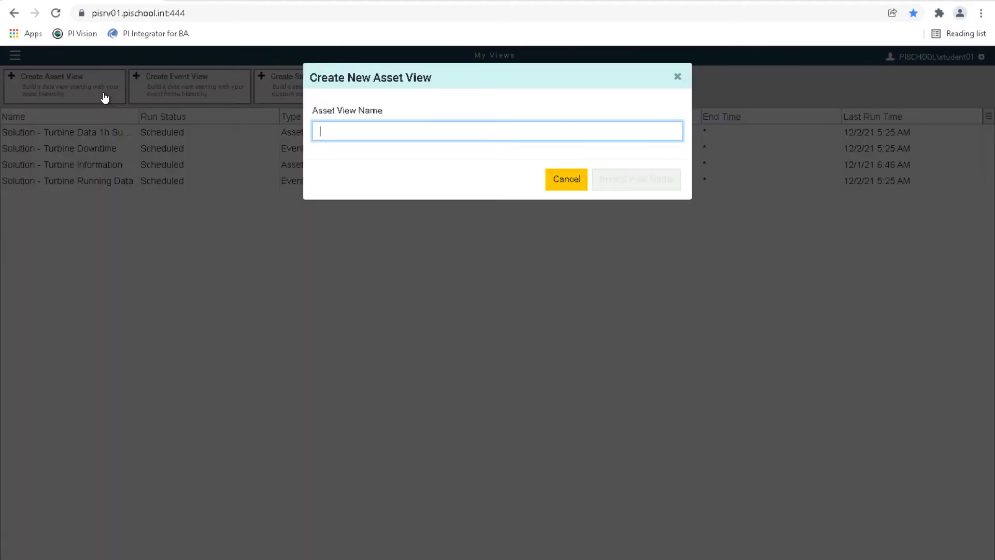
type("Turbine ")
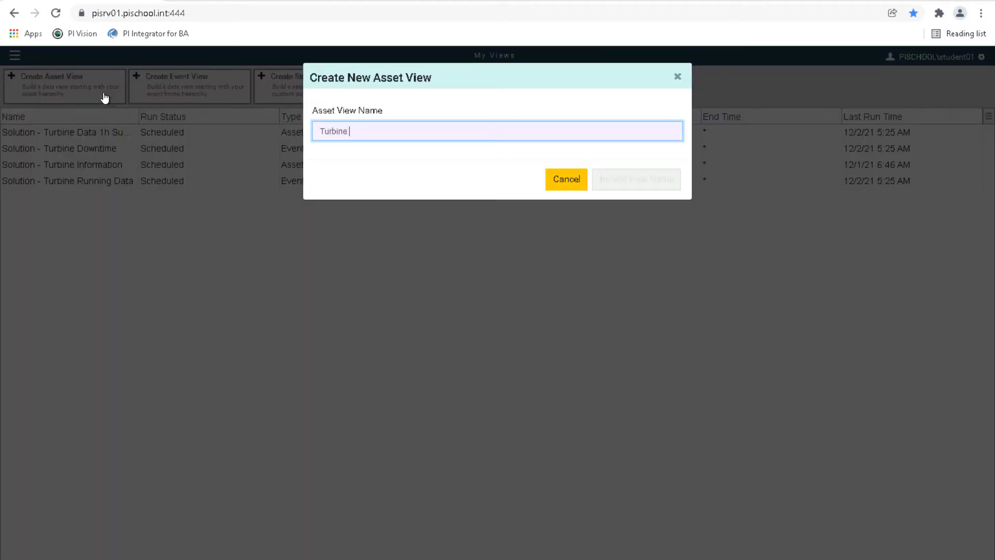
type("Information")
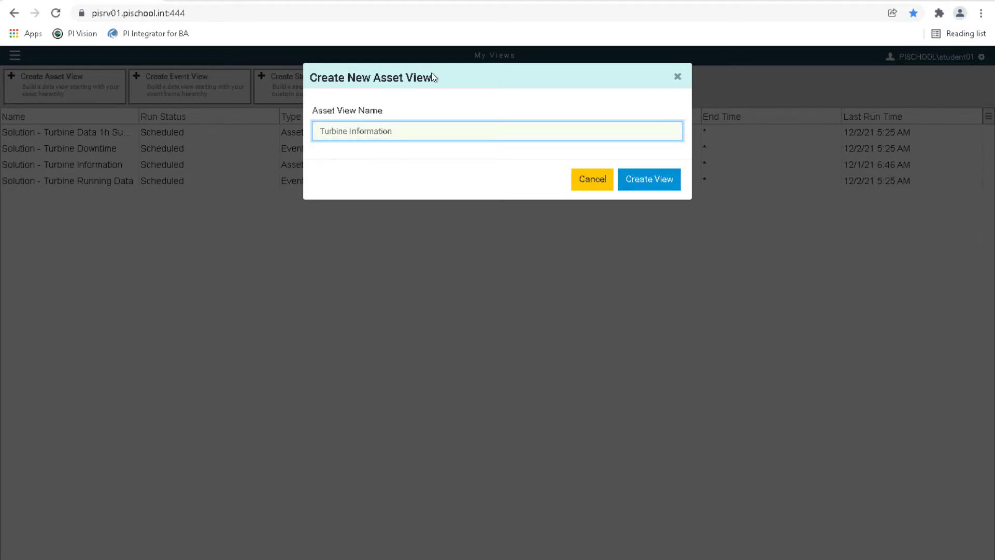
left_click(641, 180)
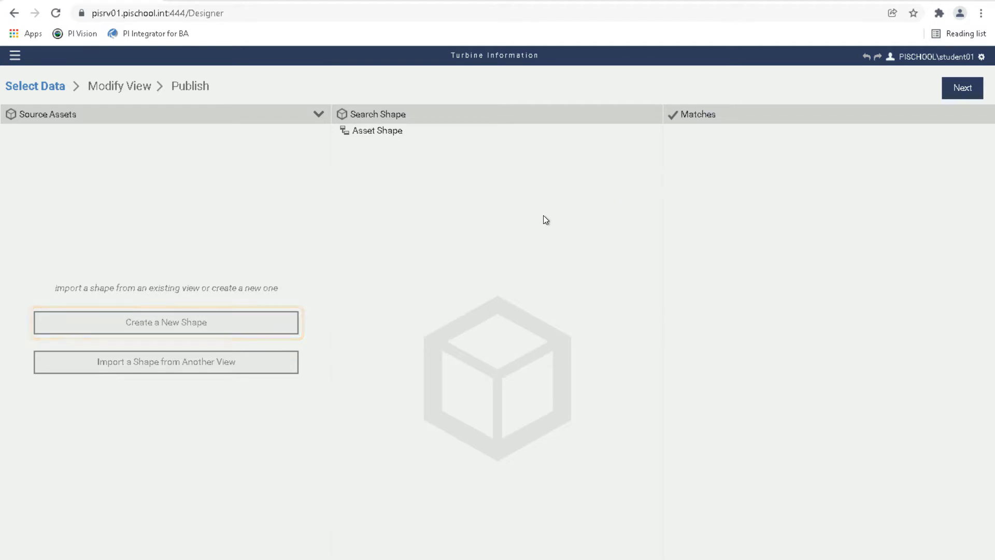
Start a new asset shape using the Wind Generation database as its source.
left_click(277, 327)
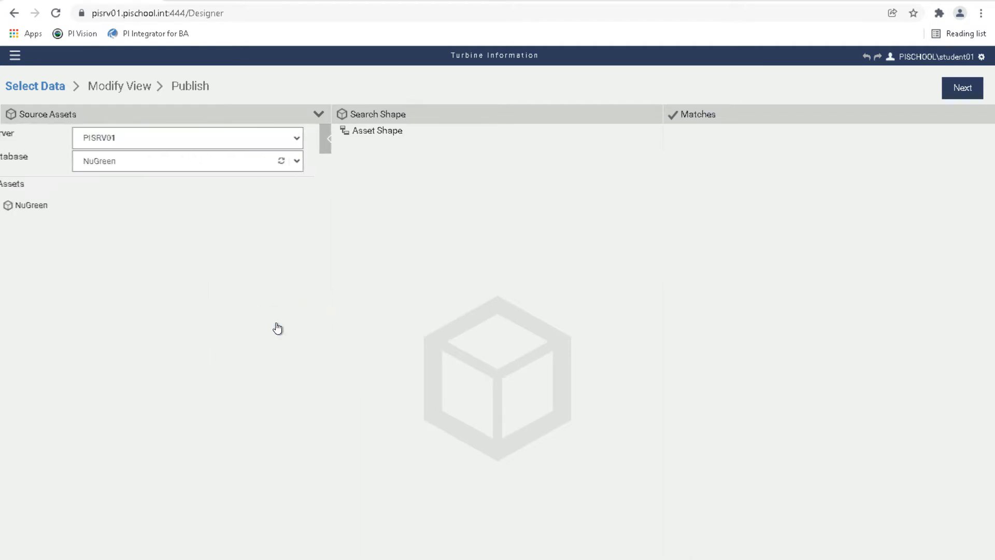
left_click(313, 162)
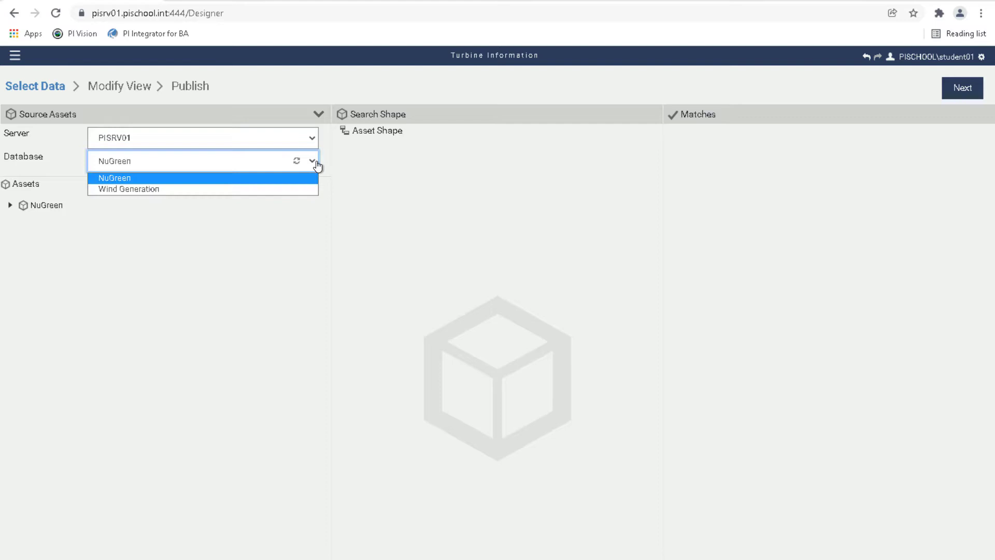
left_click(298, 193)
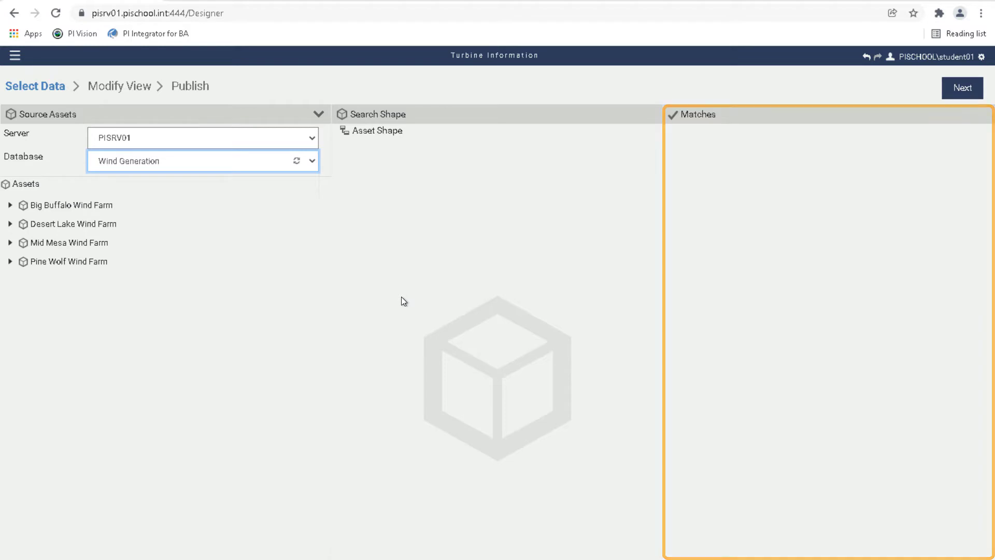
Put Big Buffalo Wind Farm in the search shape with turbine BB01 as its child.
left_click(156, 243)
left_click_drag(126, 212, 428, 196)
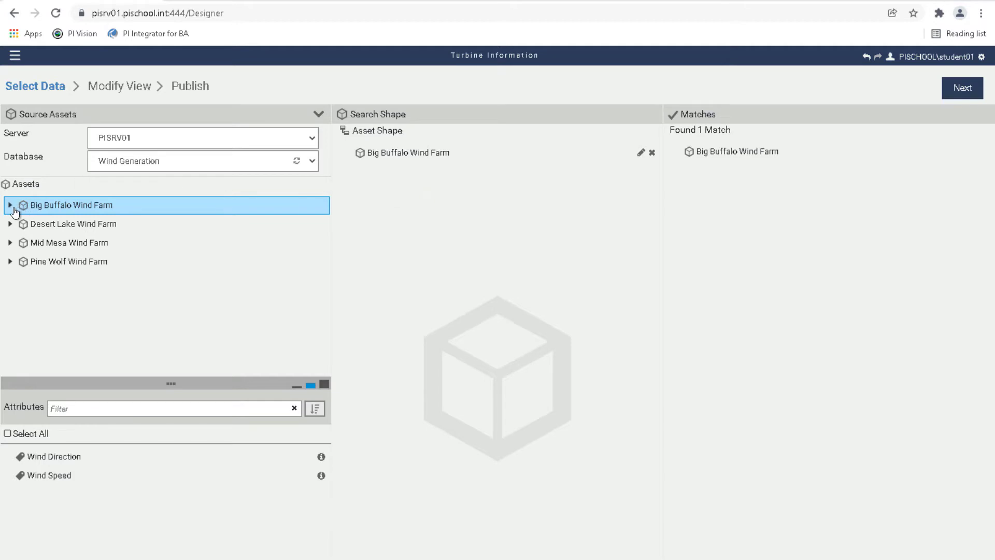
left_click(10, 205)
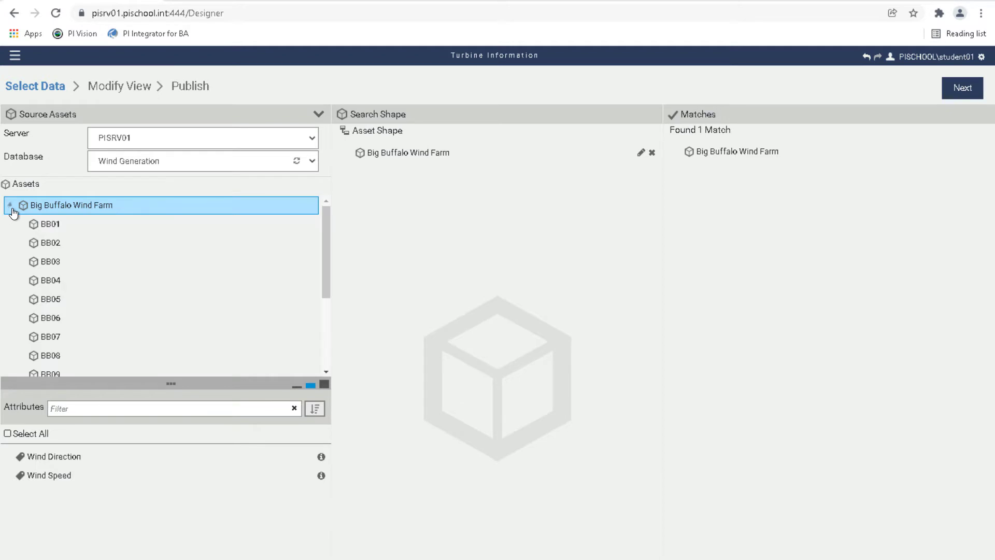
left_click(98, 228)
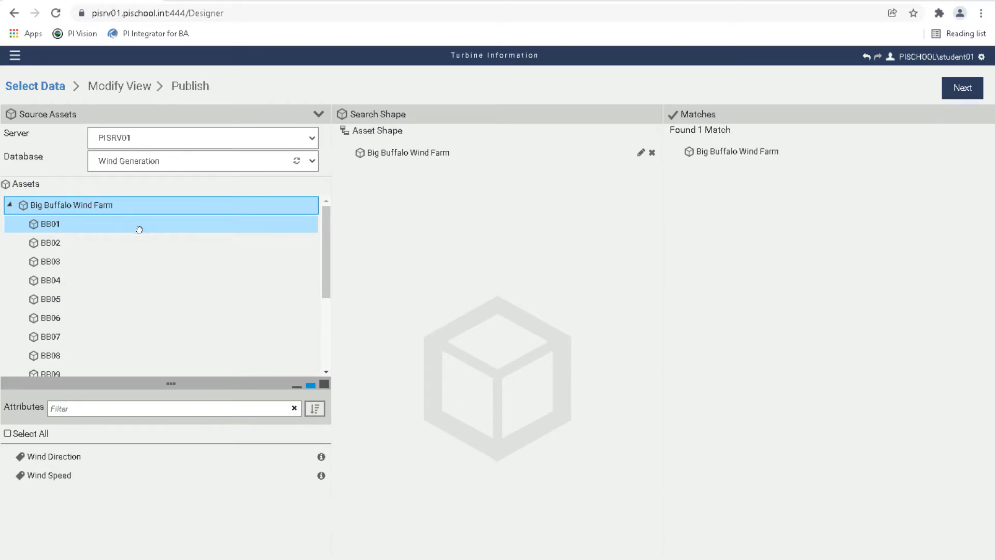
left_click_drag(138, 227, 412, 194)
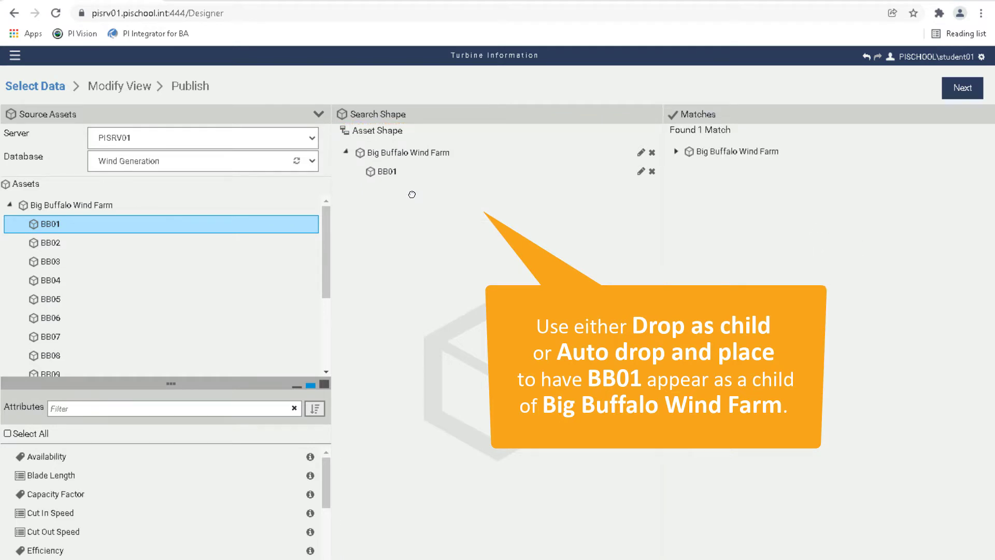
Expand Big Buffalo Wind Farm in the Matches pane to show BB01.
left_click(676, 152)
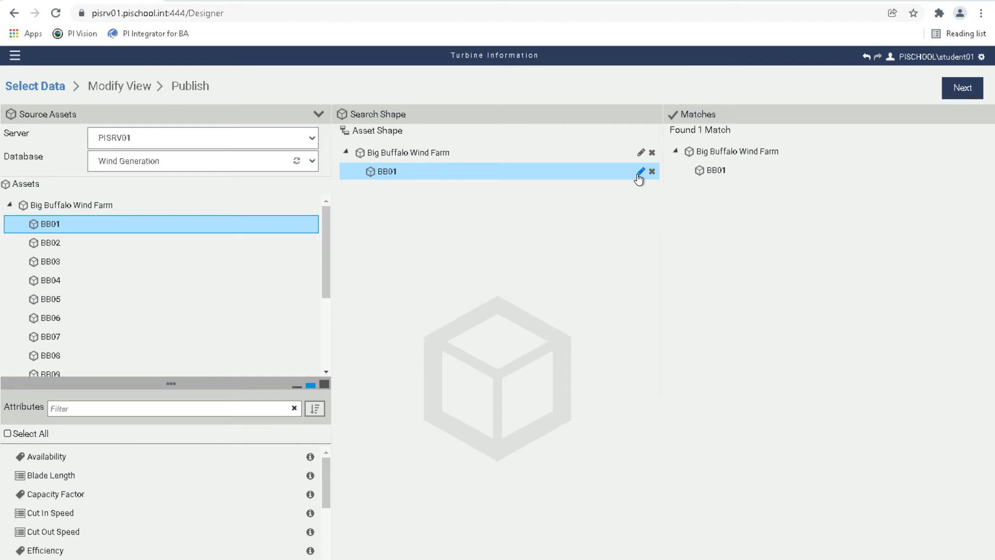
Filter the turbine level by the Wind Turbine template instead of the BB01 name.
left_click(641, 172)
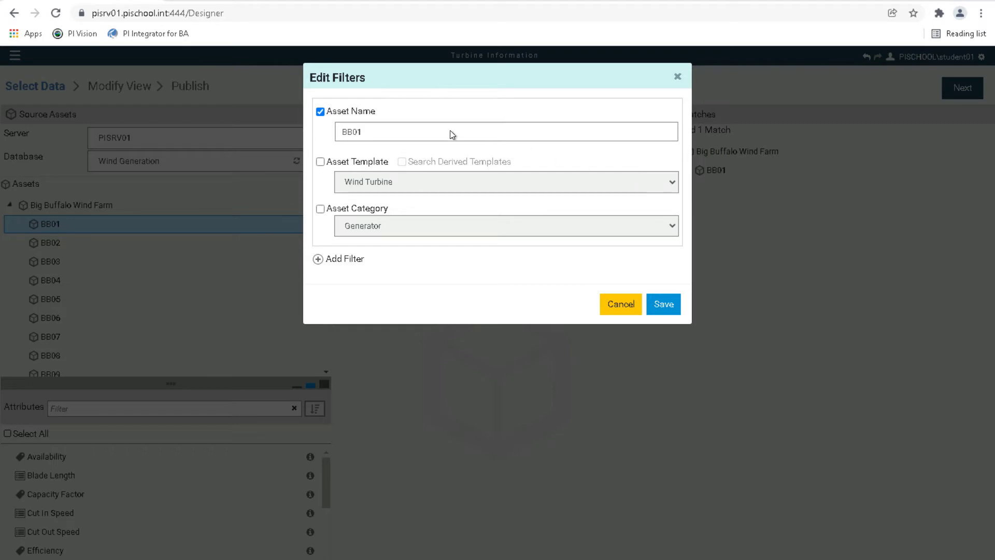
left_click(320, 112)
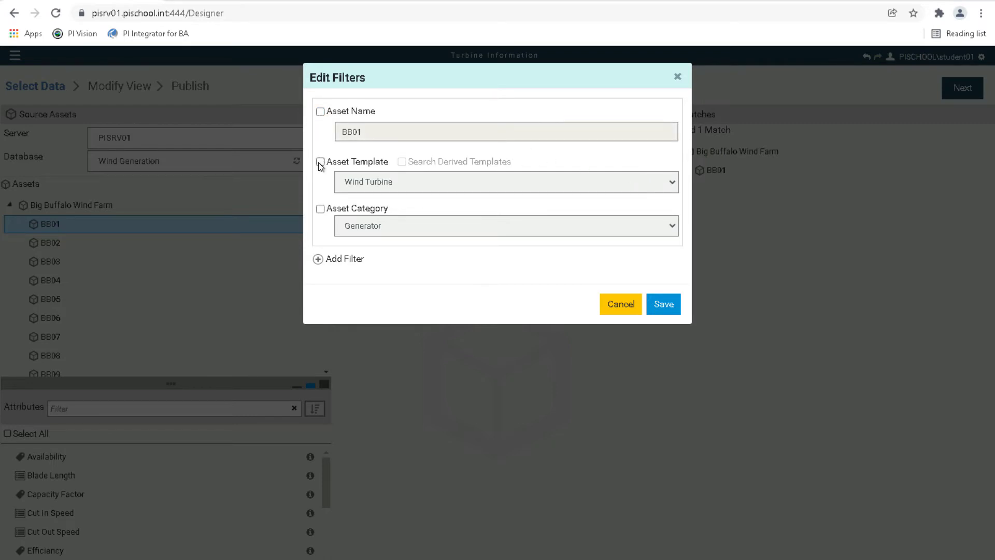
left_click(320, 161)
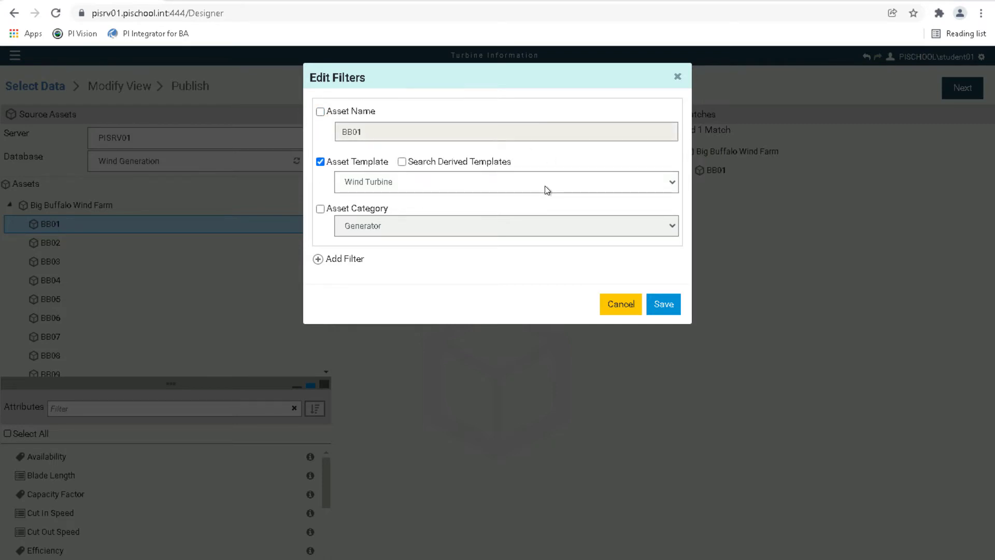
left_click(664, 308)
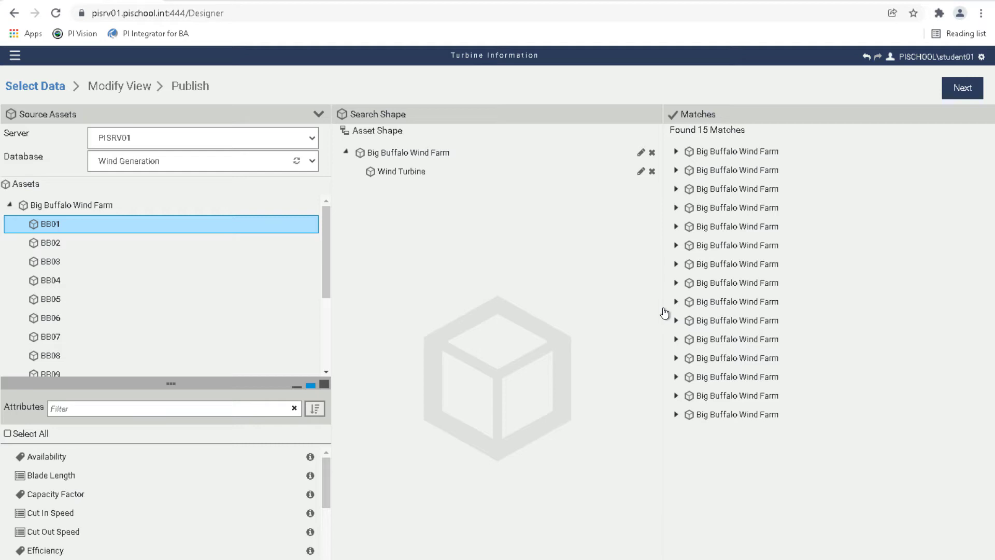
Filter the top level by the Wind Farm template instead of the farm's name.
left_click(641, 153)
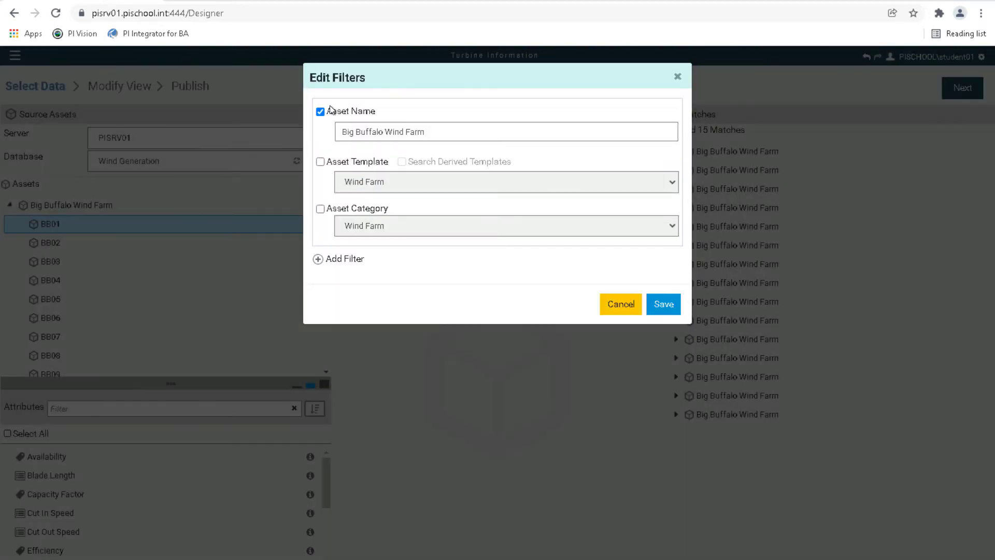
left_click(320, 111)
left_click(320, 162)
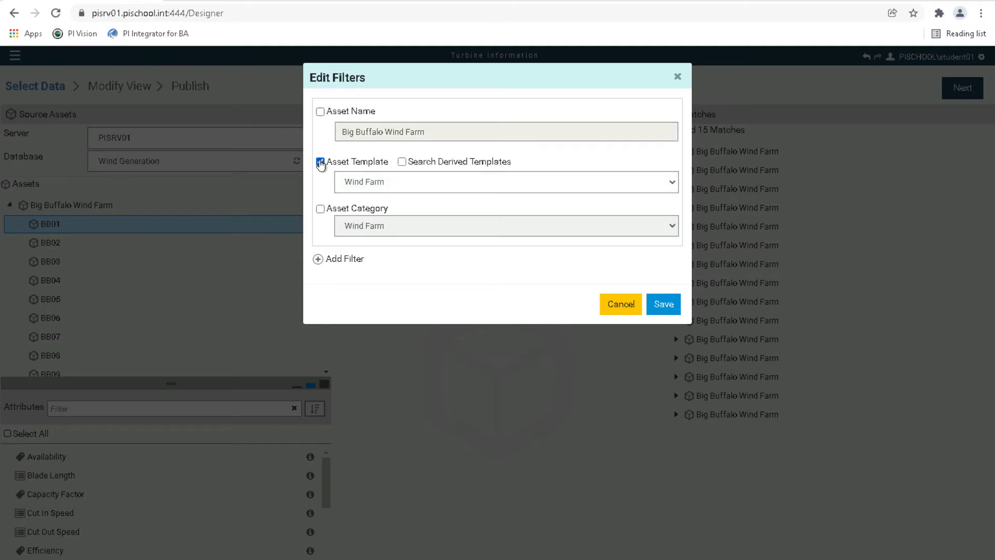
left_click(664, 304)
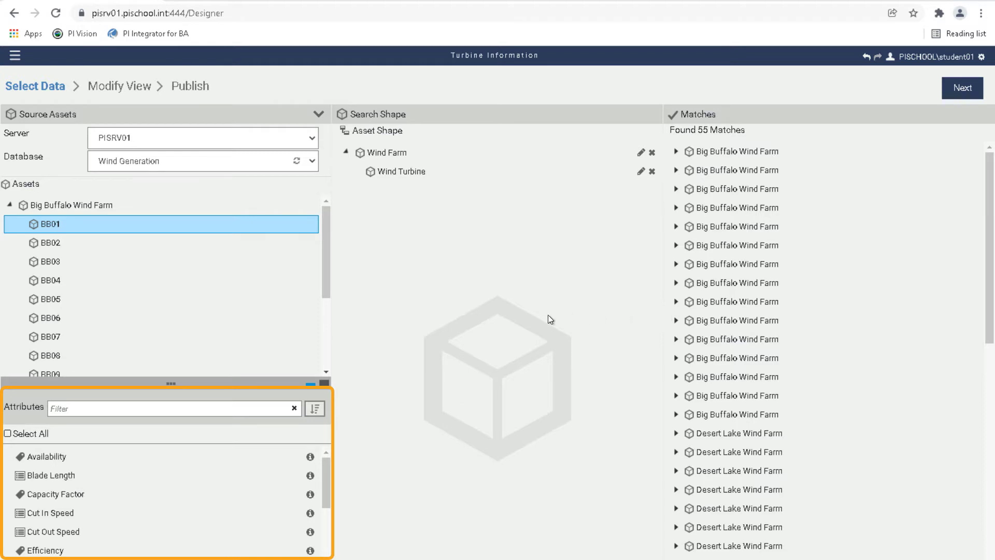
Group attributes by category and add the Turbine Specifications folder under Wind Turbine.
left_click(316, 409)
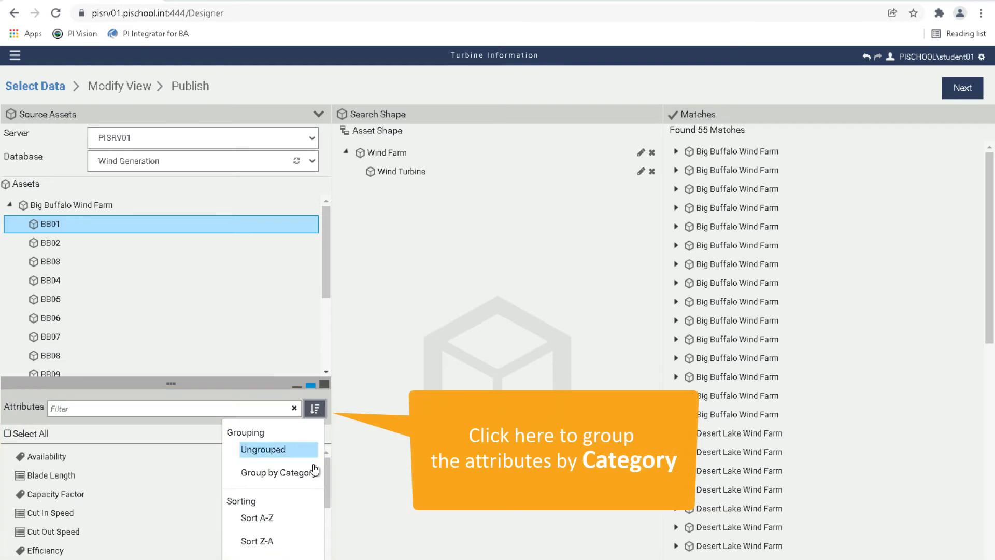
left_click(314, 472)
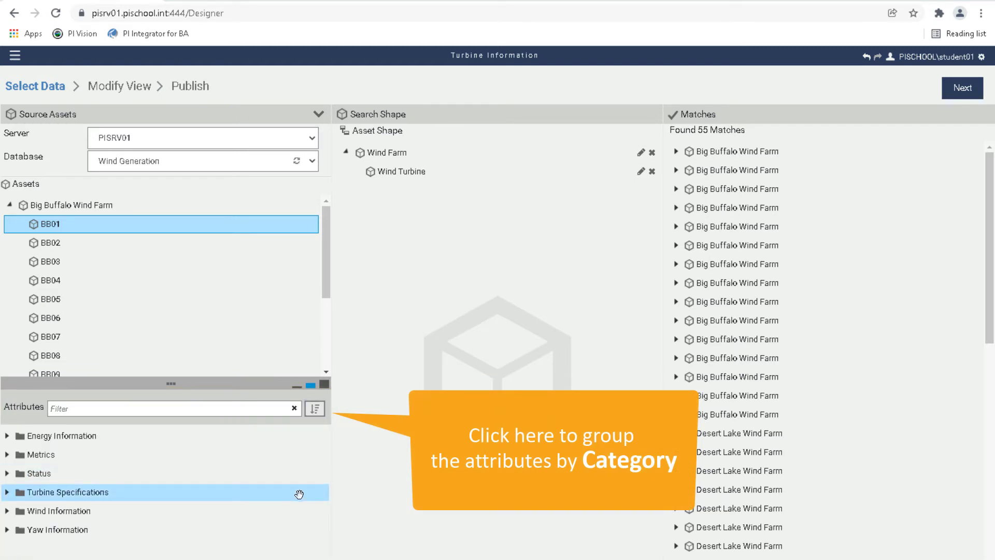
left_click_drag(299, 493, 423, 173)
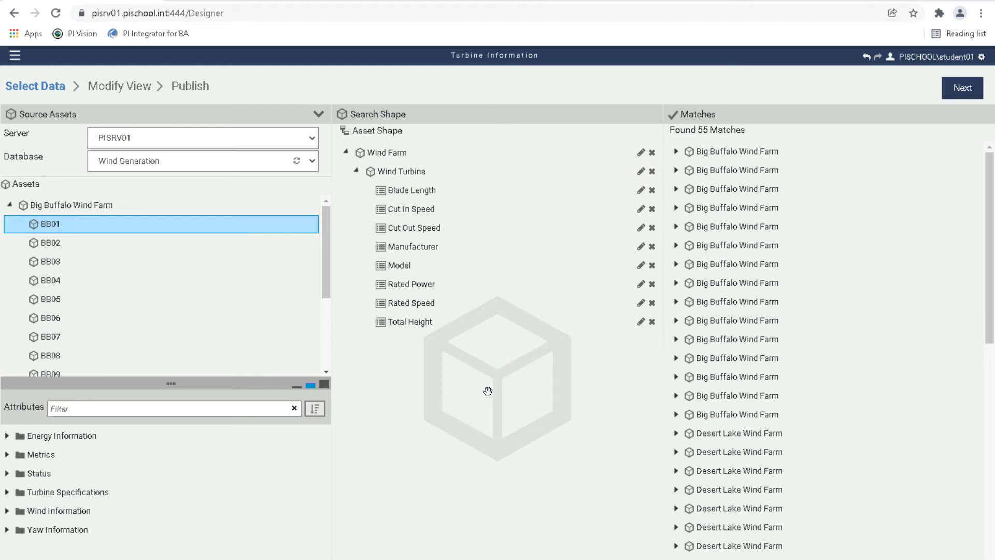
left_click(642, 322)
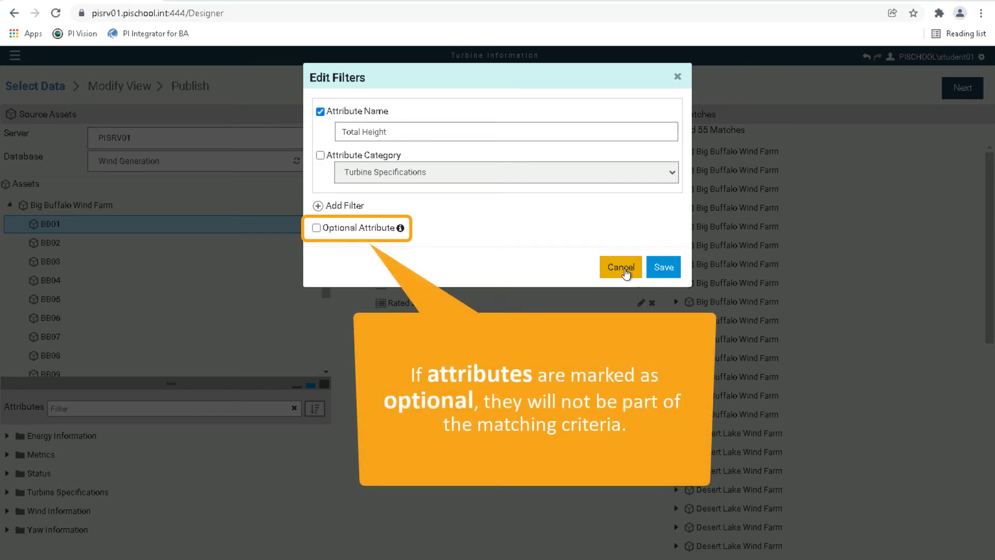
left_click(622, 269)
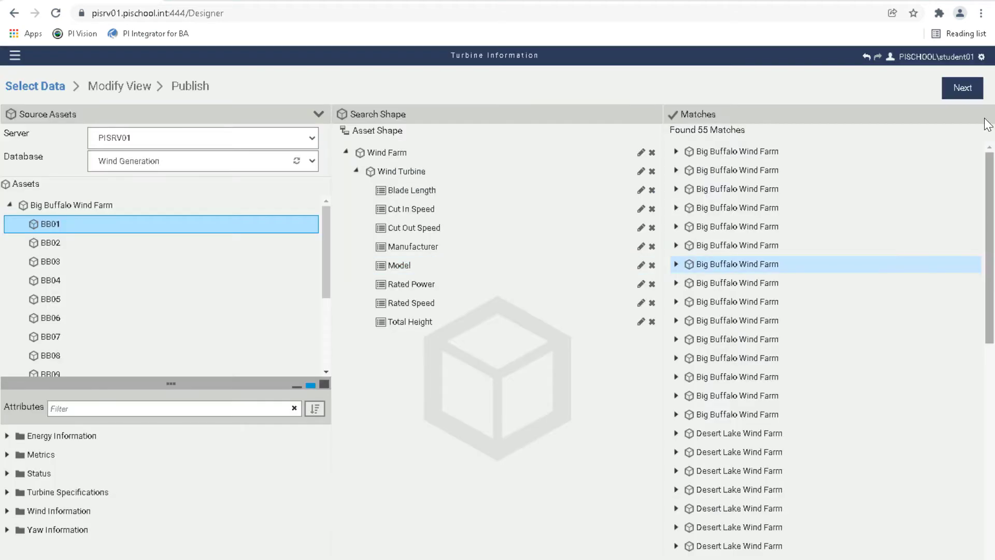
Advance to the Modify View step to preview the turbine data table.
left_click(963, 89)
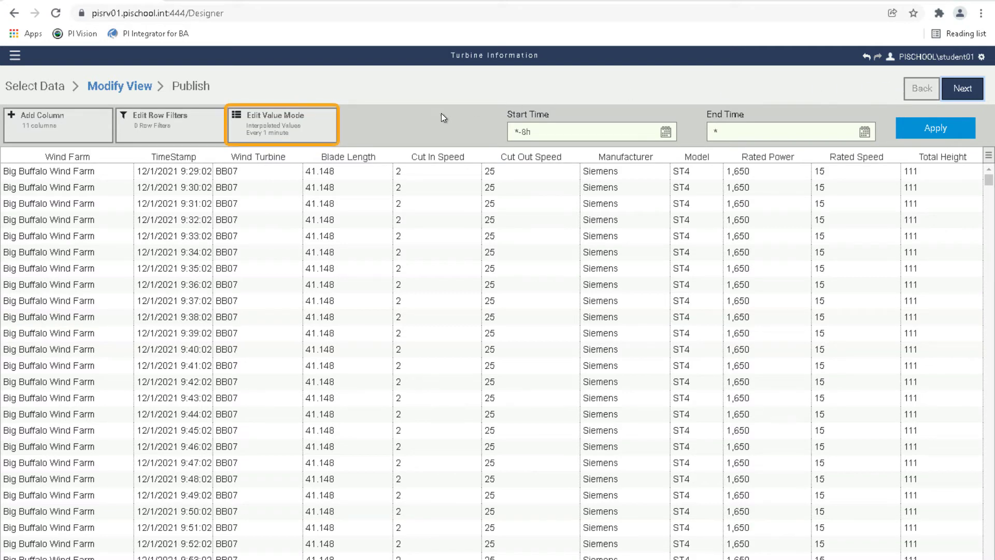
Change the interpolated sampling interval from 1 minute to 1 day.
left_click(324, 138)
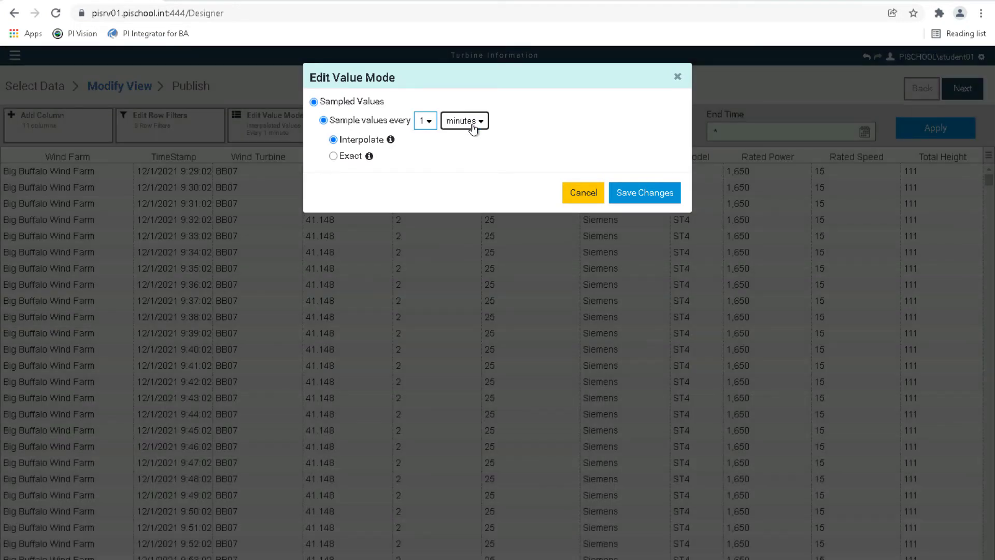
left_click(473, 128)
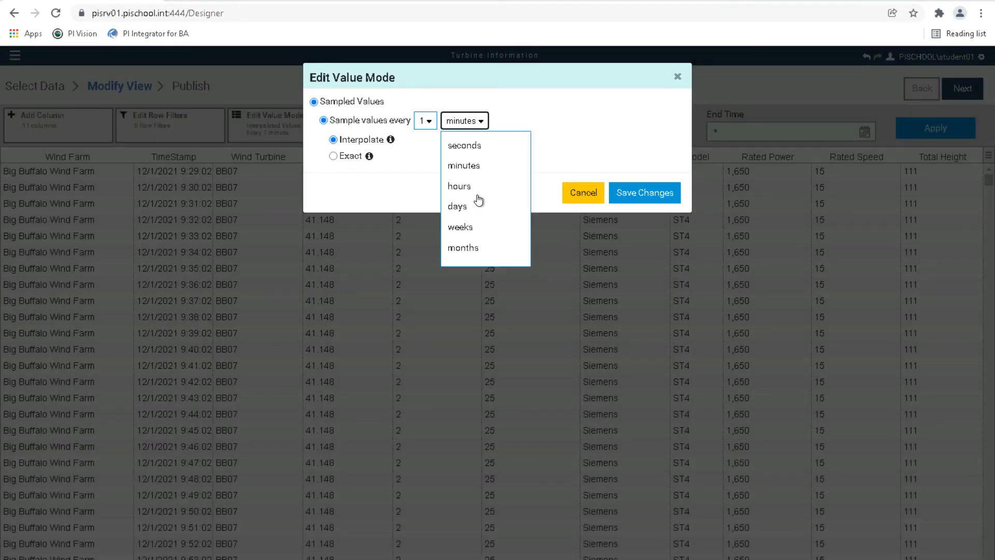
left_click(478, 211)
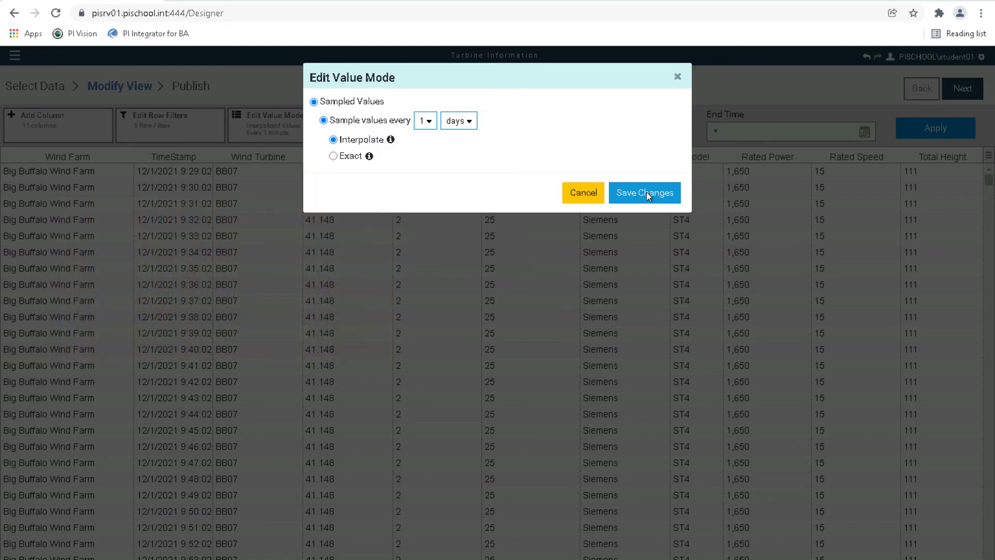
left_click(646, 193)
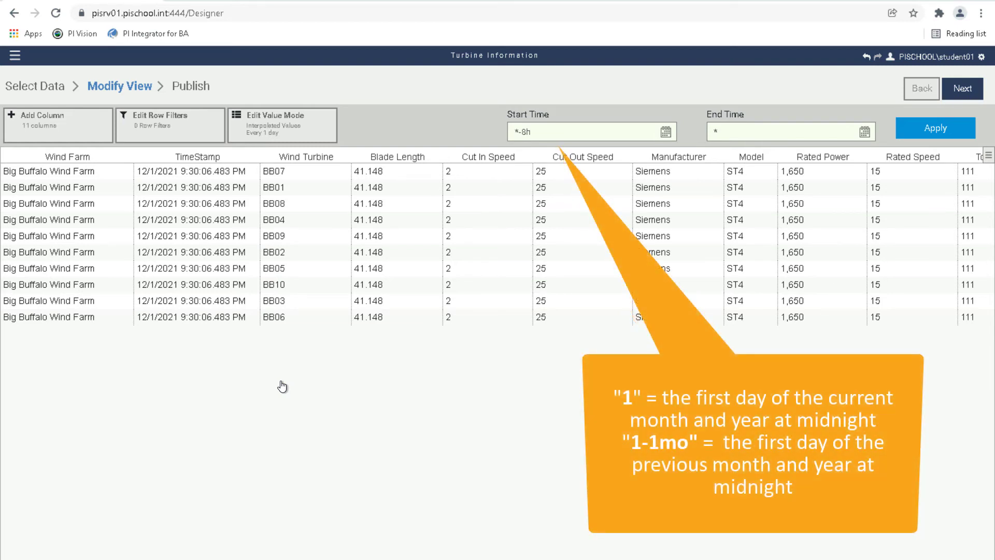
Replace the start time *-8h with 1-1mo and apply it.
left_click_drag(534, 132, 497, 130)
type("1-1mo")
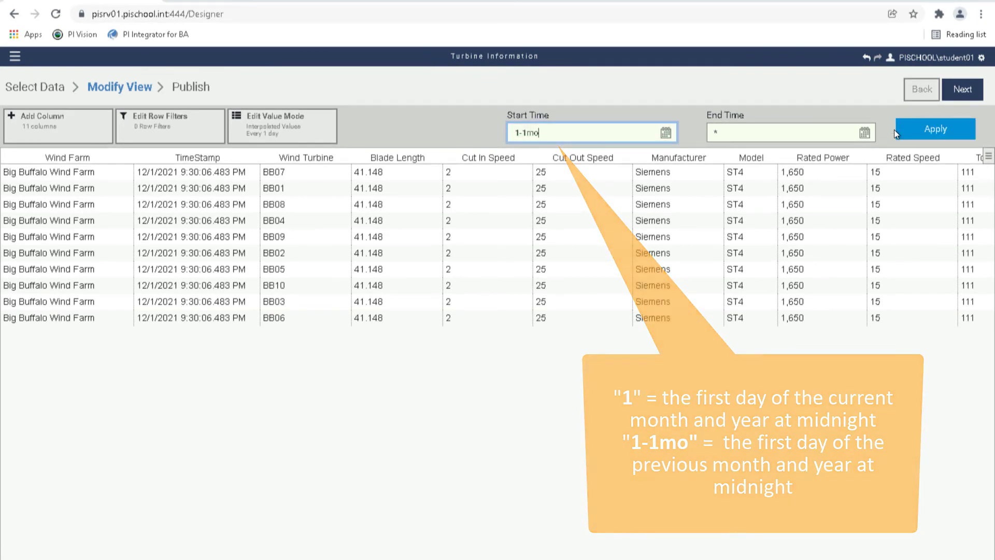
left_click(909, 135)
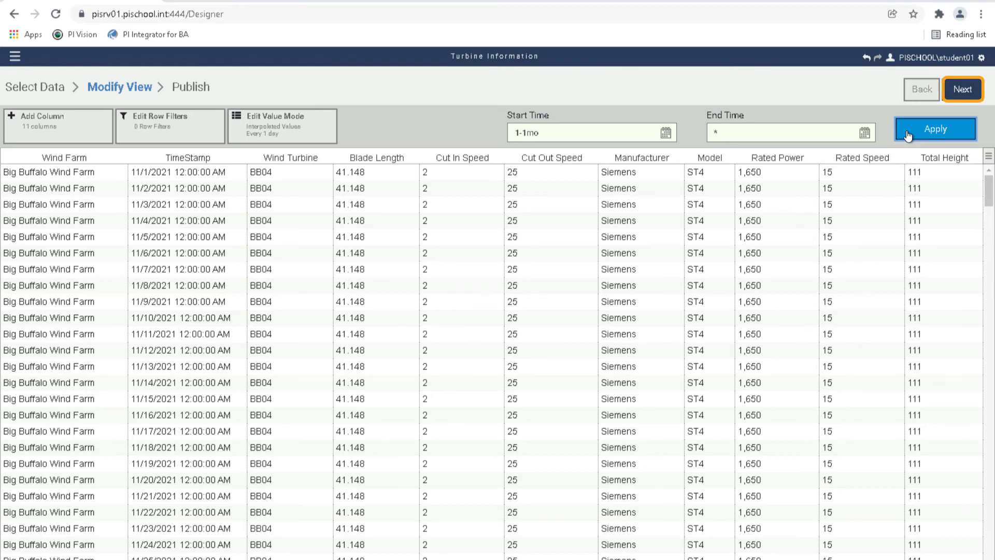
Advance to the Publish step and choose SQL Server as the publish target.
left_click(968, 91)
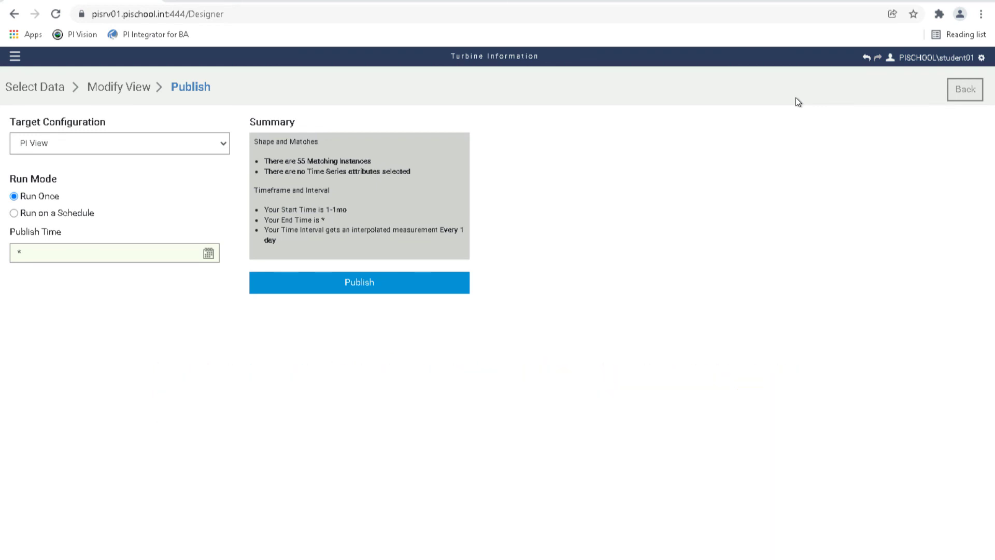
left_click(222, 143)
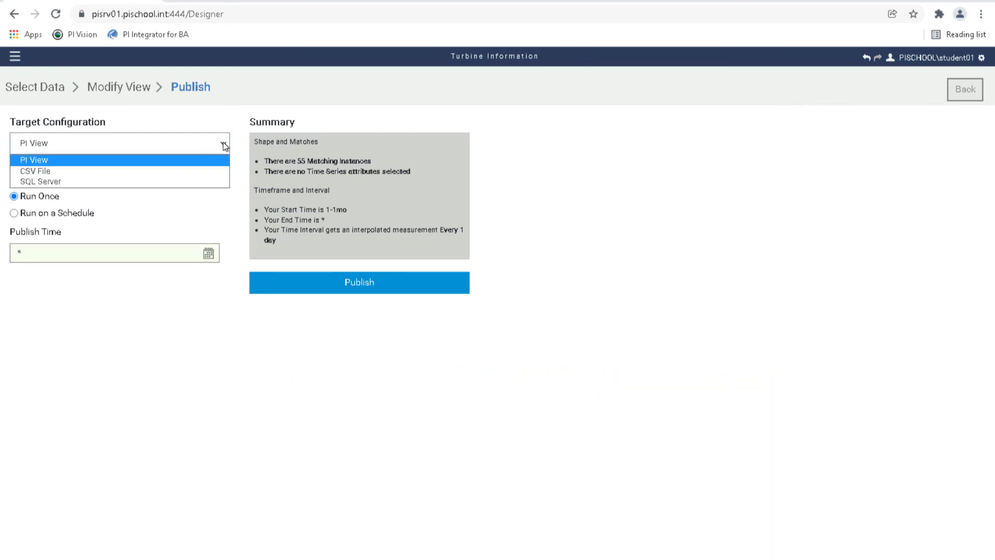
left_click(190, 184)
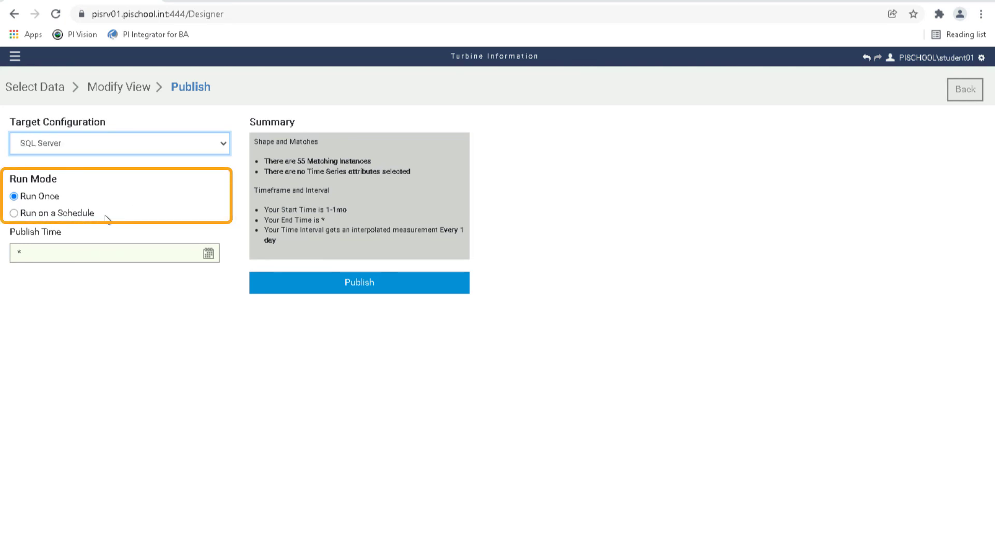
Switch to Run on a Schedule with recurrence set to every 1 day.
left_click(85, 214)
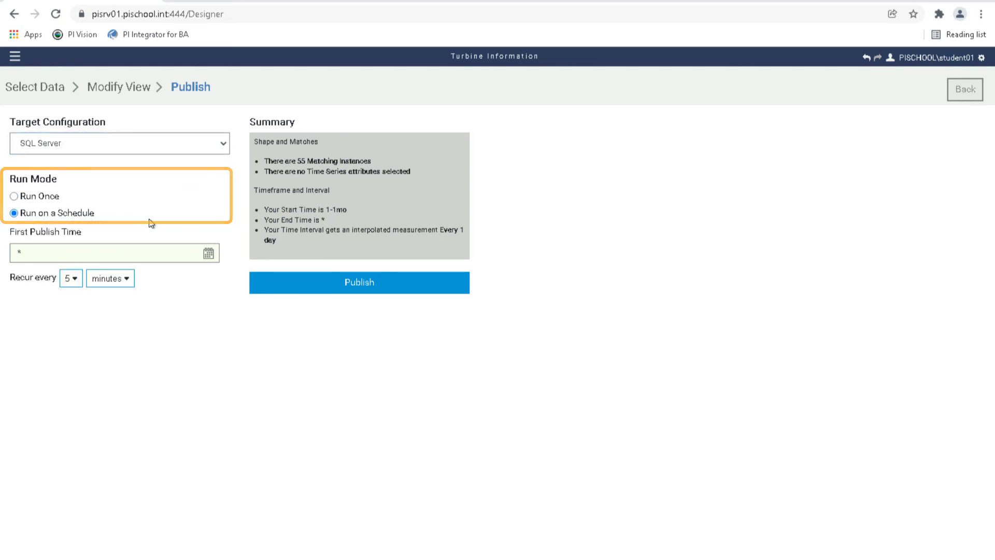
left_click(112, 289)
left_click(117, 343)
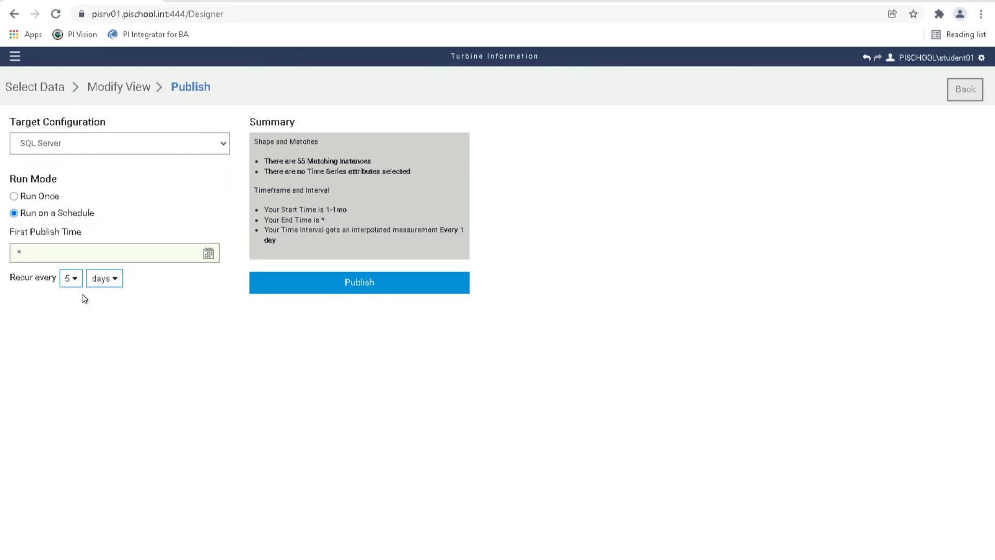
left_click(76, 284)
left_click(73, 307)
Publish the Turbine Information view to SQL Server on its daily schedule.
left_click(289, 286)
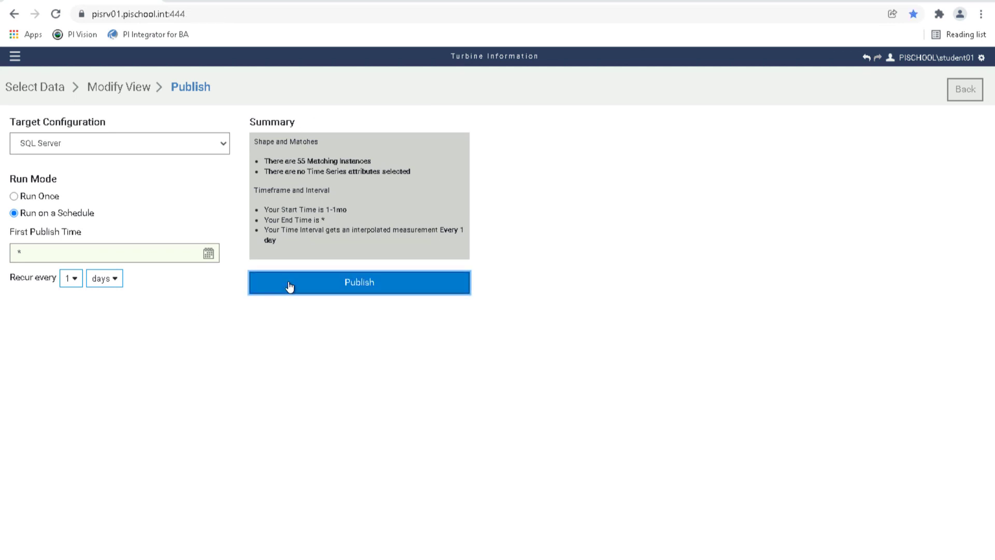